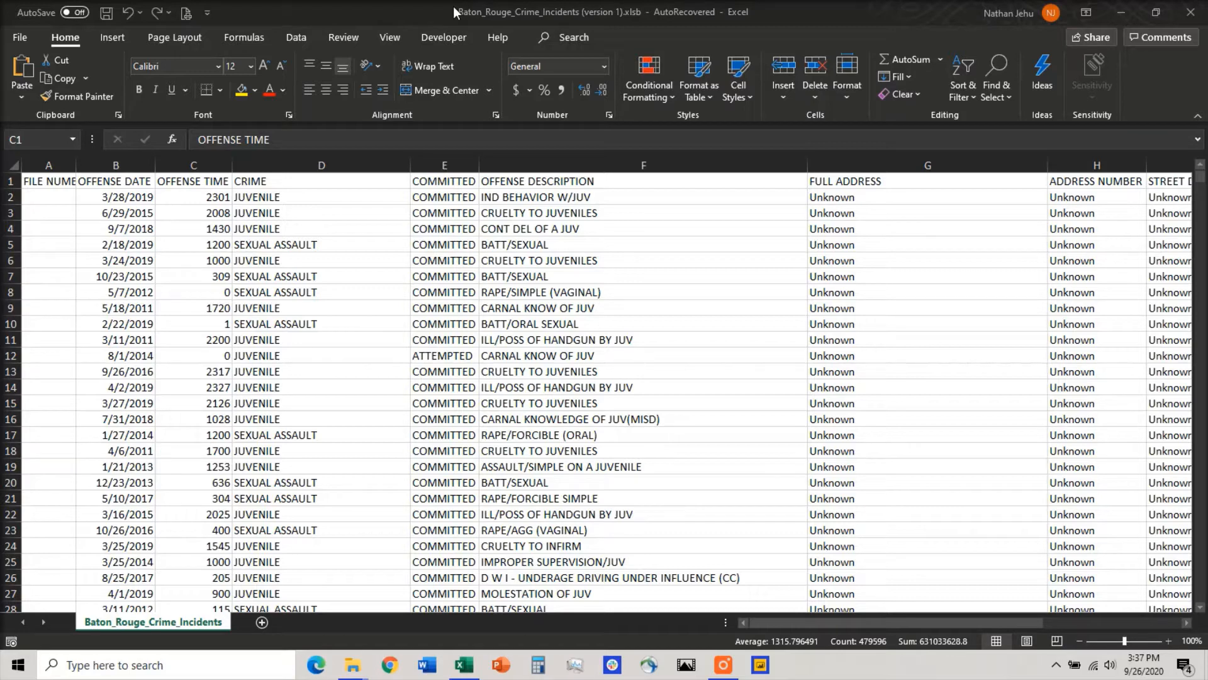
# Insert a new column before the OFFENSE TIME column.
pyautogui.click(186, 165)
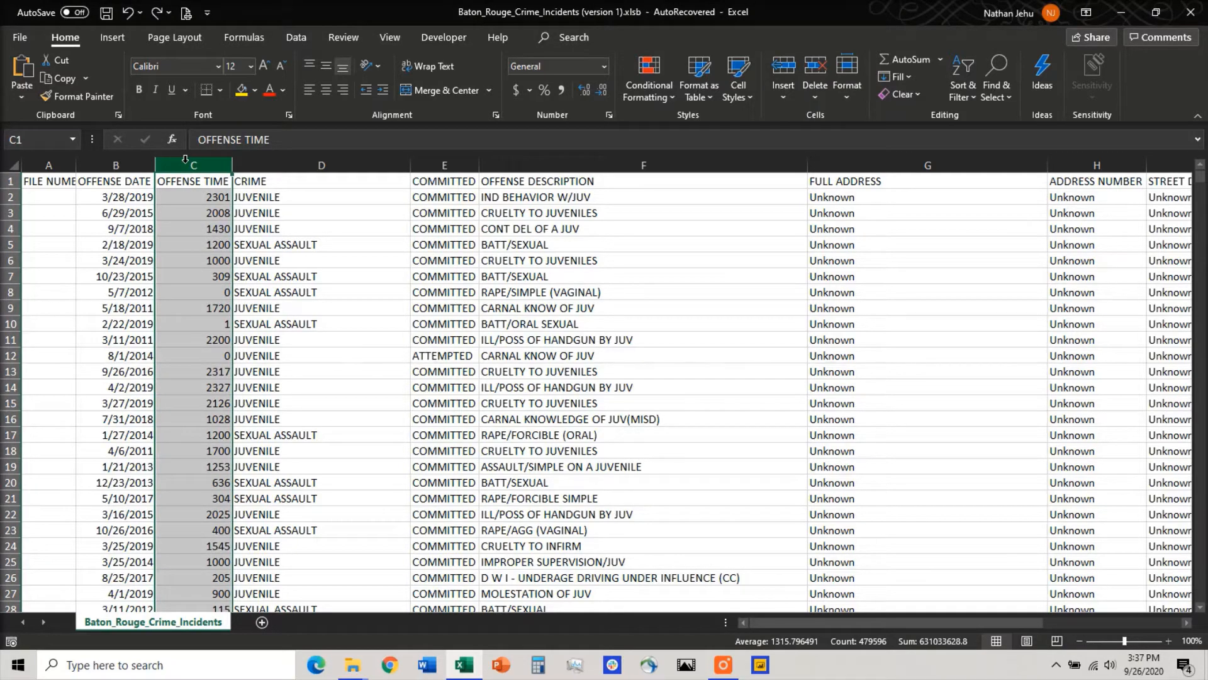
pyautogui.rightClick(185, 159)
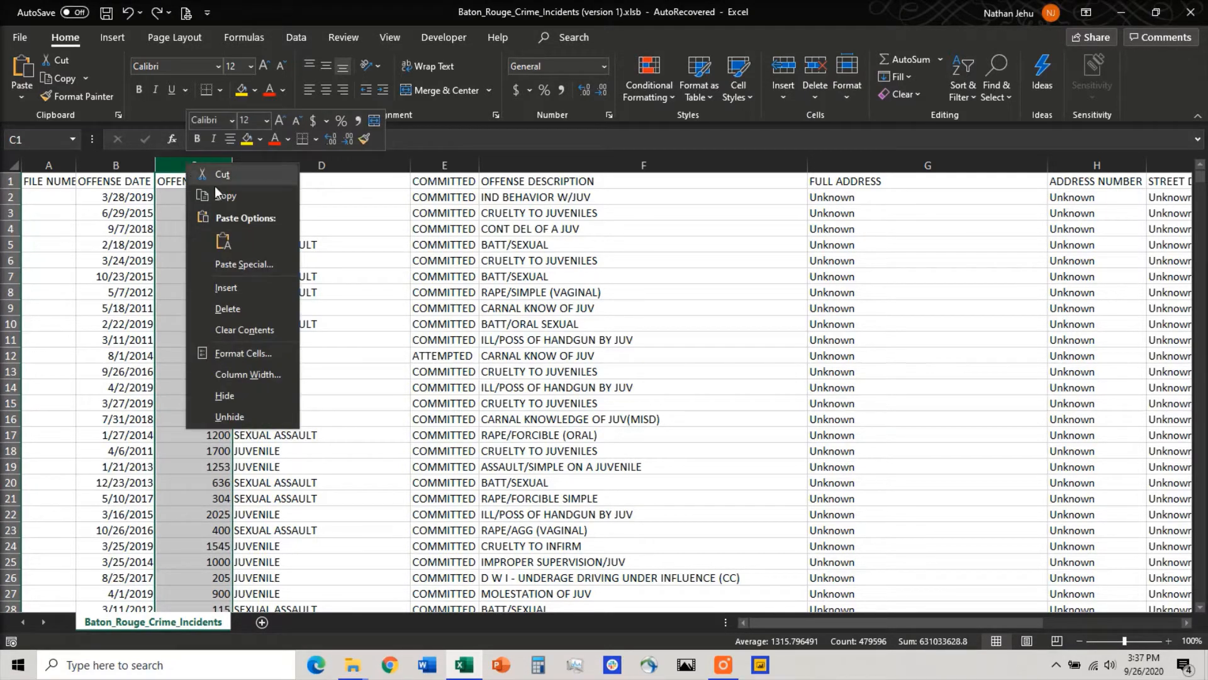
pyautogui.click(249, 292)
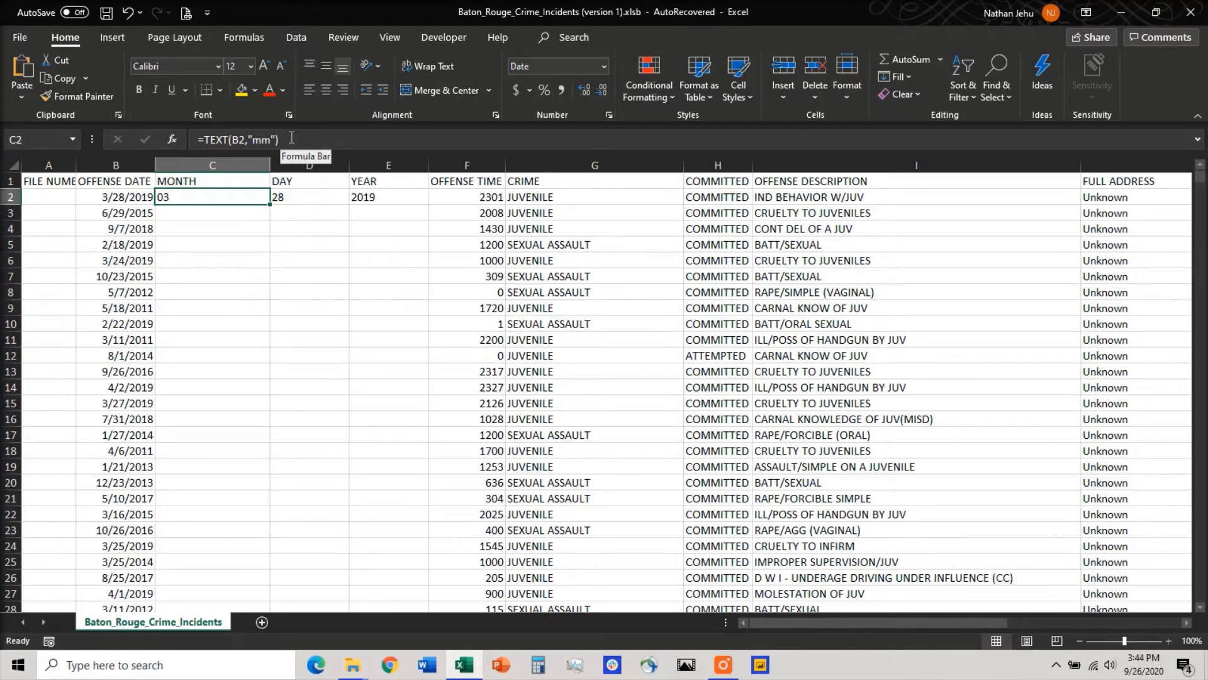
# Examine the offense date in B2 and the TEXT formulas in the MONTH, DAY and YEAR cells of row 2.
pyautogui.click(119, 197)
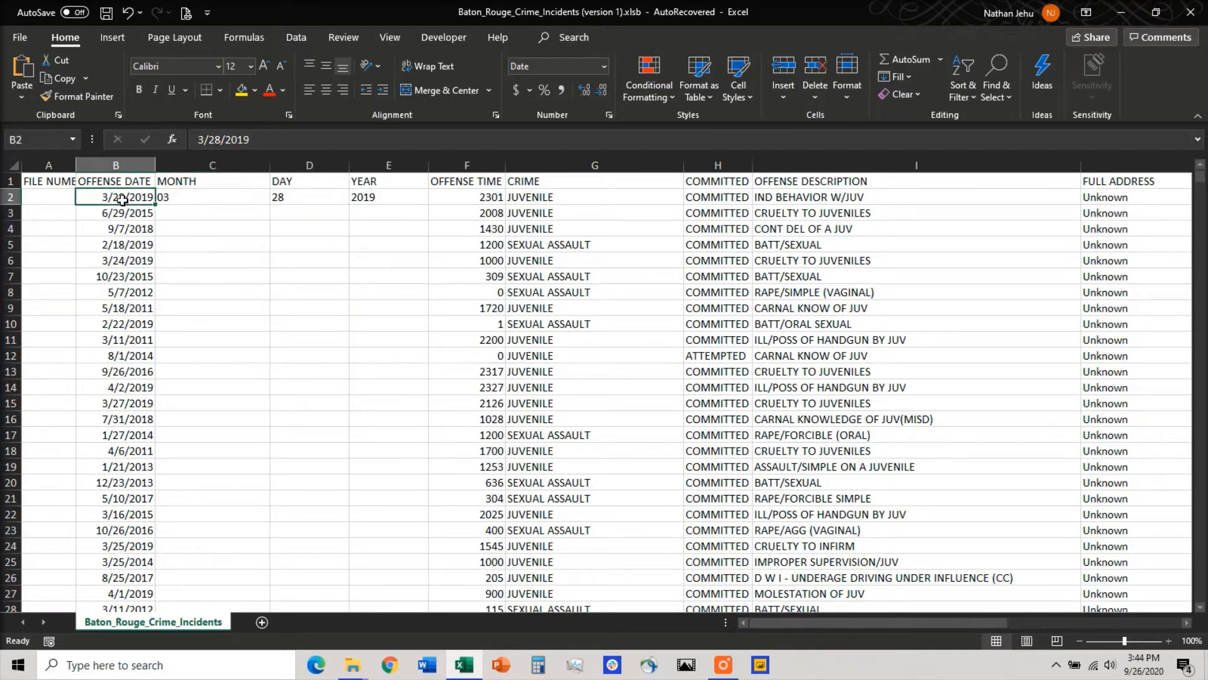
pyautogui.click(190, 195)
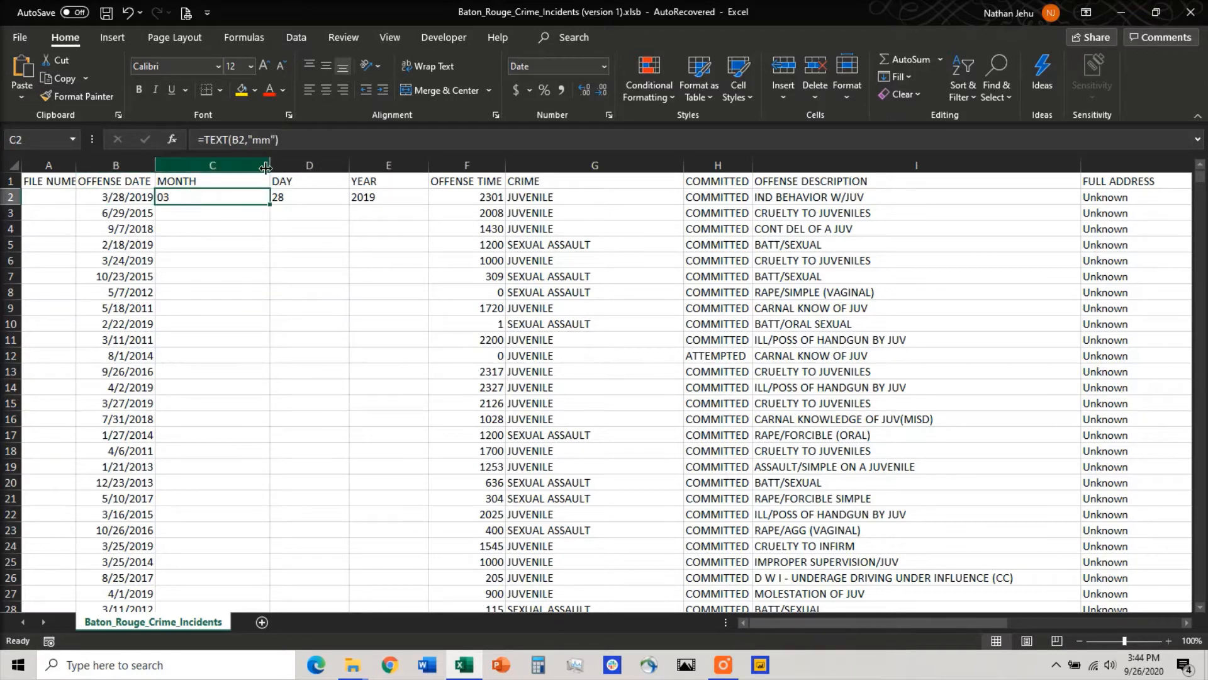
pyautogui.click(296, 144)
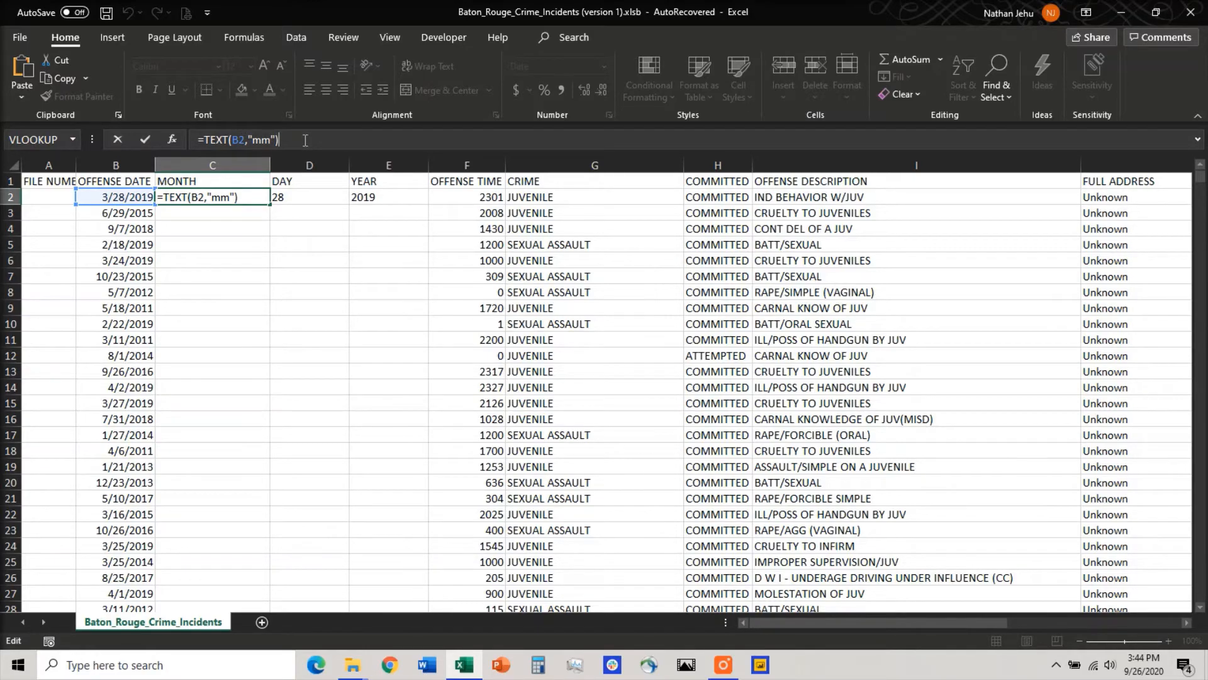
pyautogui.click(297, 198)
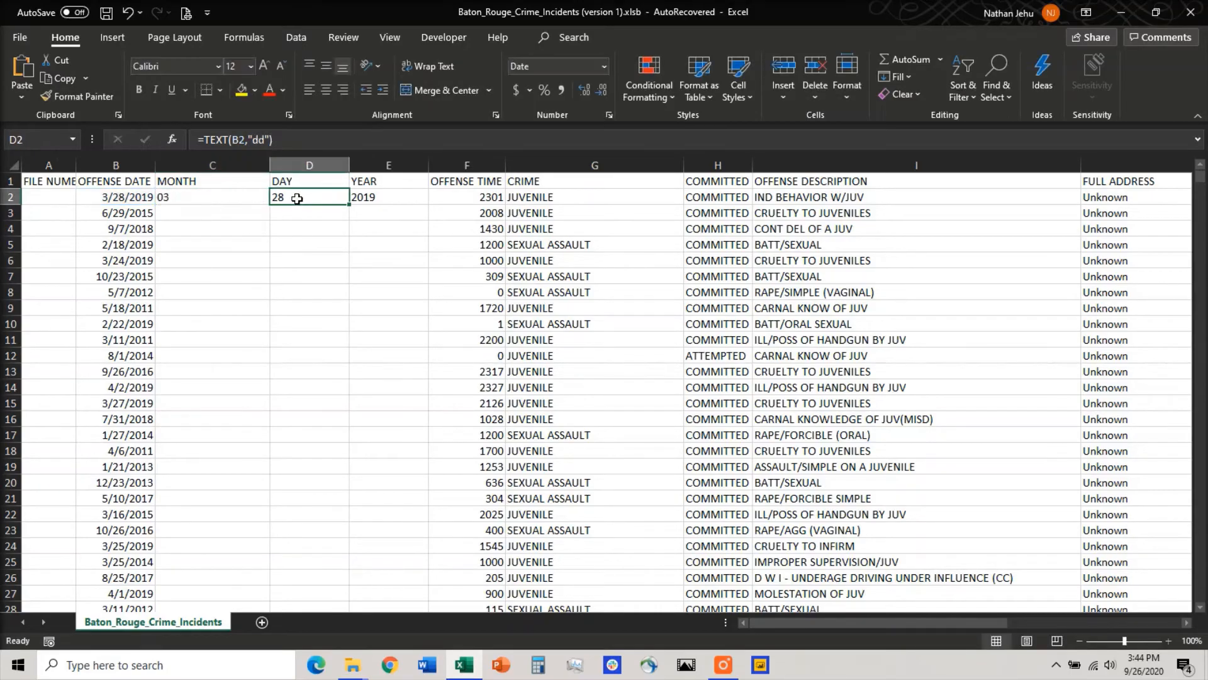
pyautogui.click(298, 138)
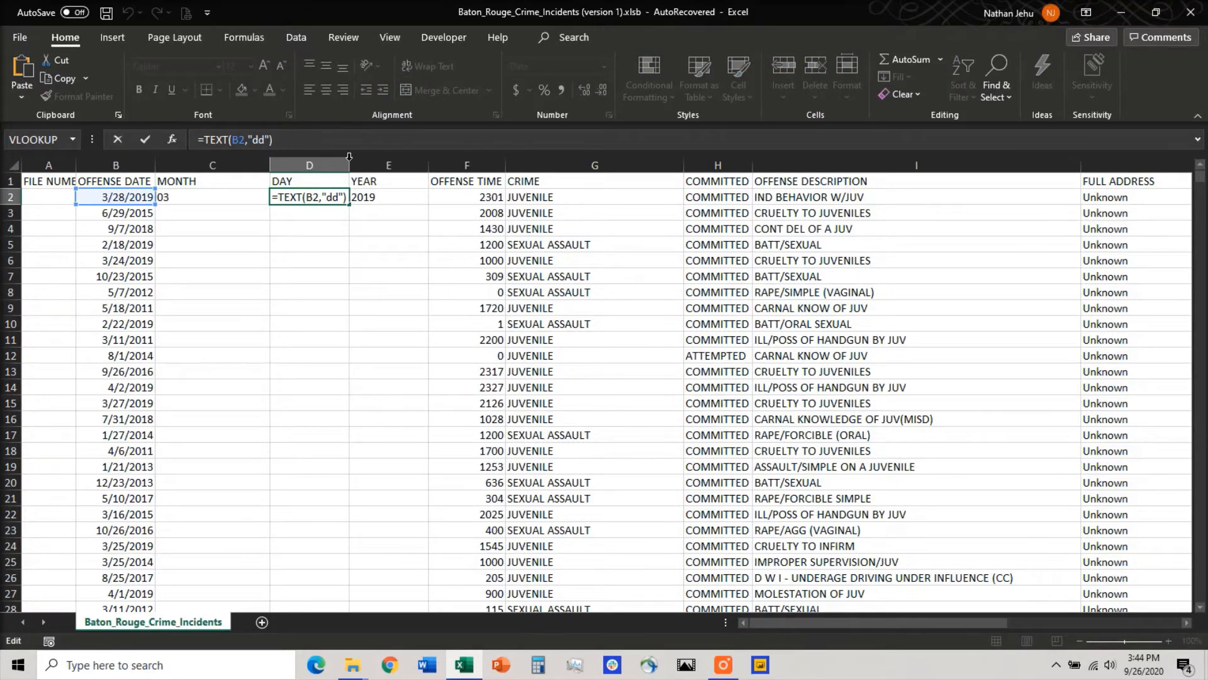
pyautogui.click(395, 196)
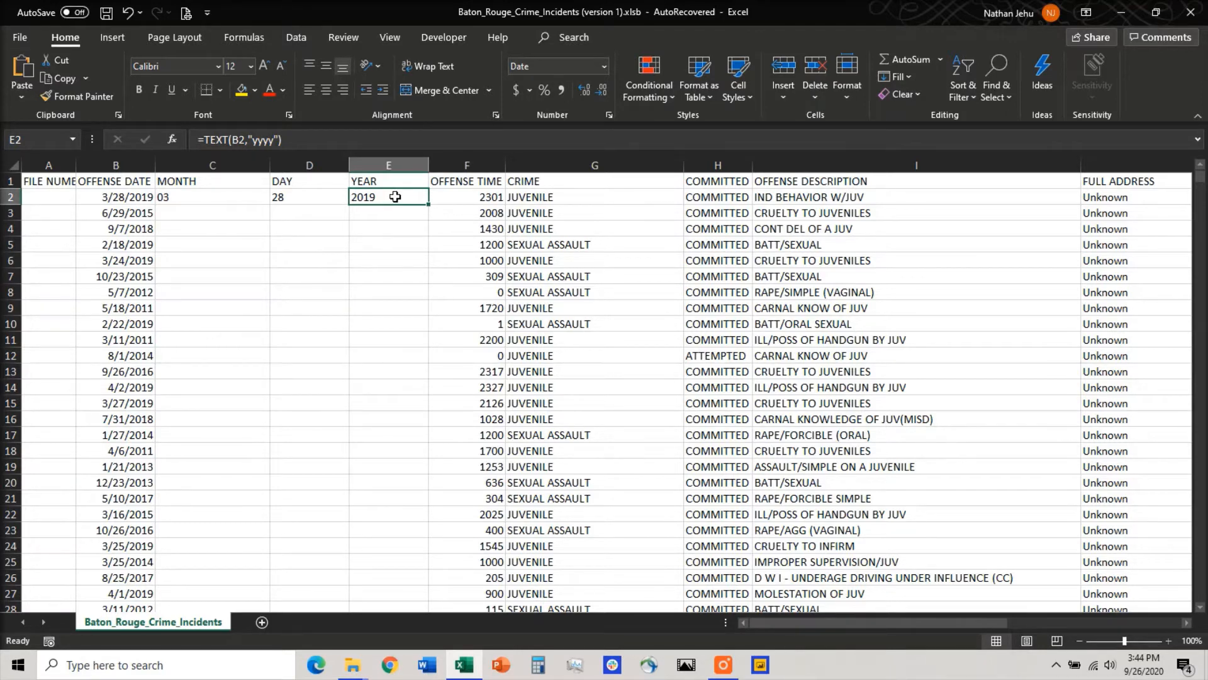
# Fill the MONTH formula from C2 into C3 and on down the rest of the column.
pyautogui.click(242, 199)
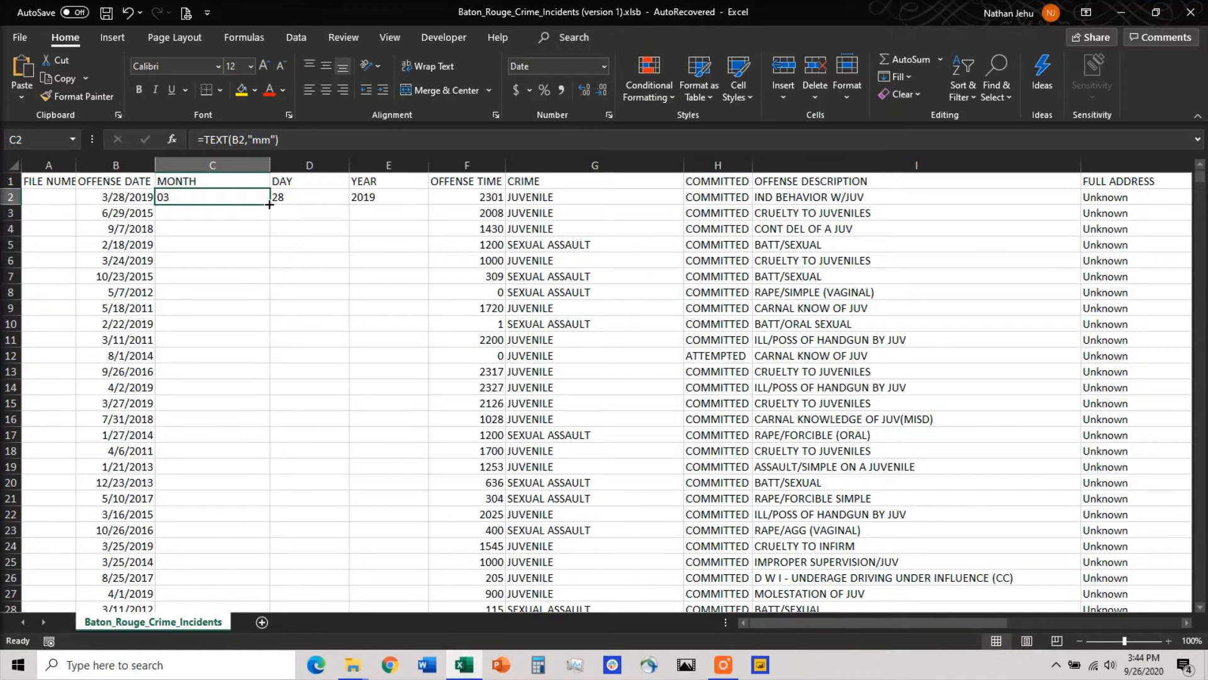
pyautogui.moveTo(270, 204); pyautogui.dragTo(262, 227)
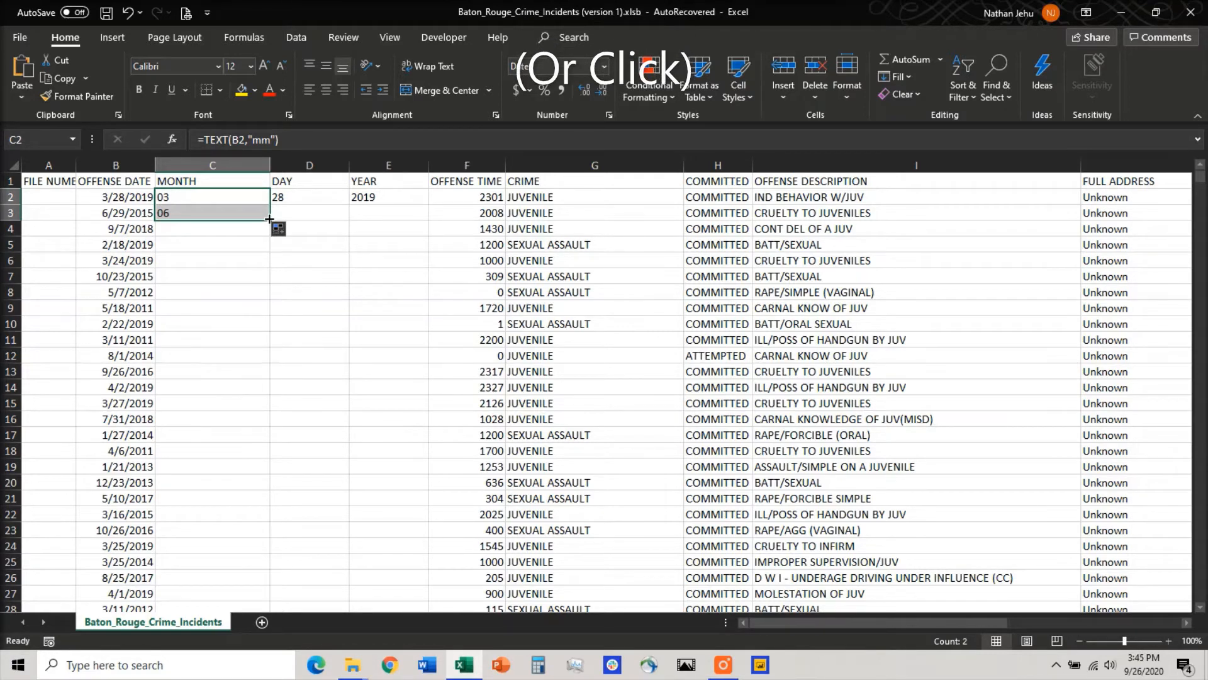
pyautogui.click(340, 242)
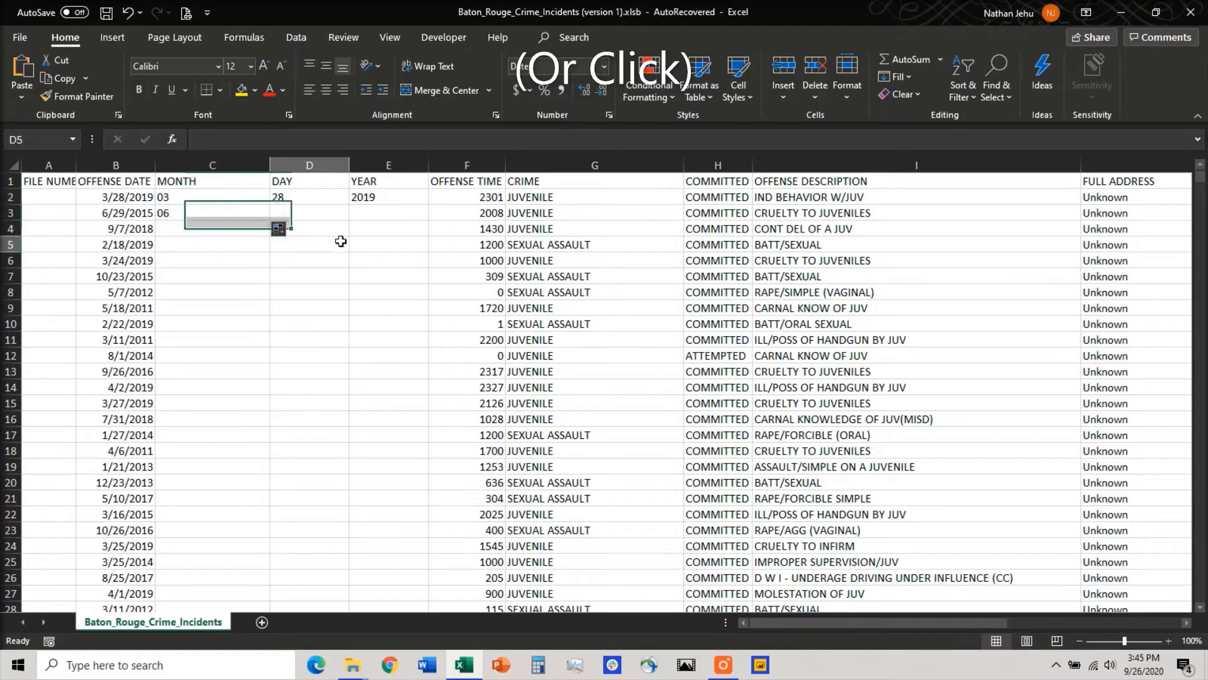
pyautogui.click(248, 215)
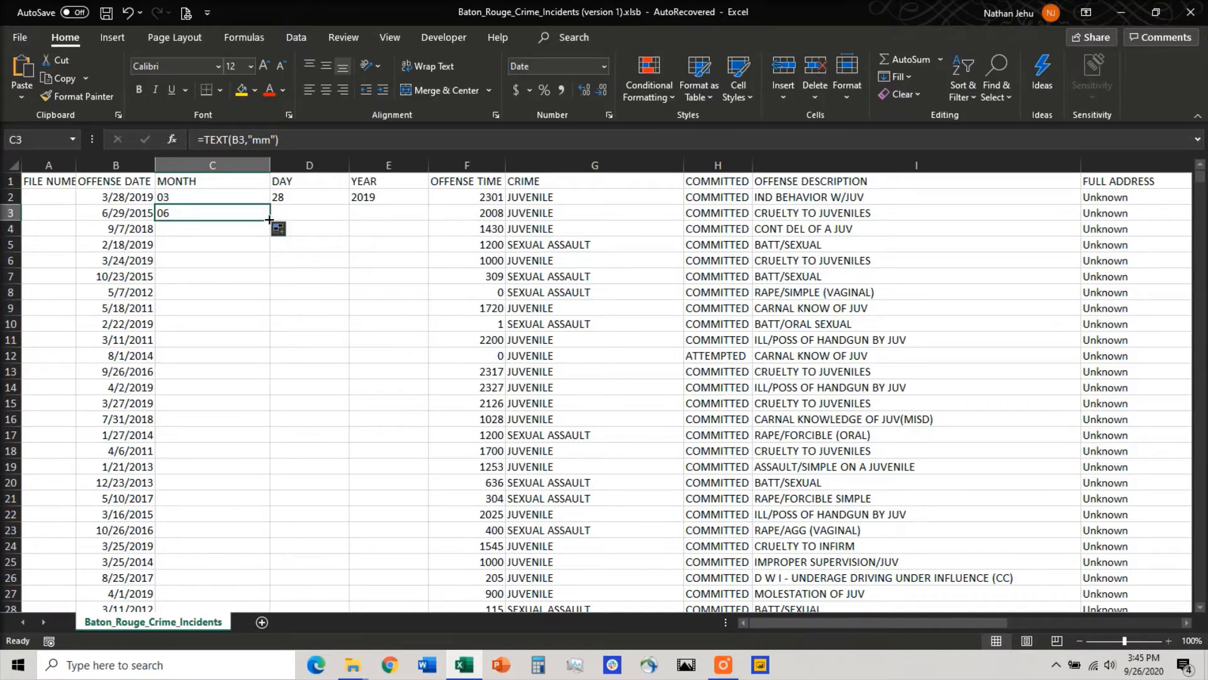
pyautogui.doubleClick(270, 220)
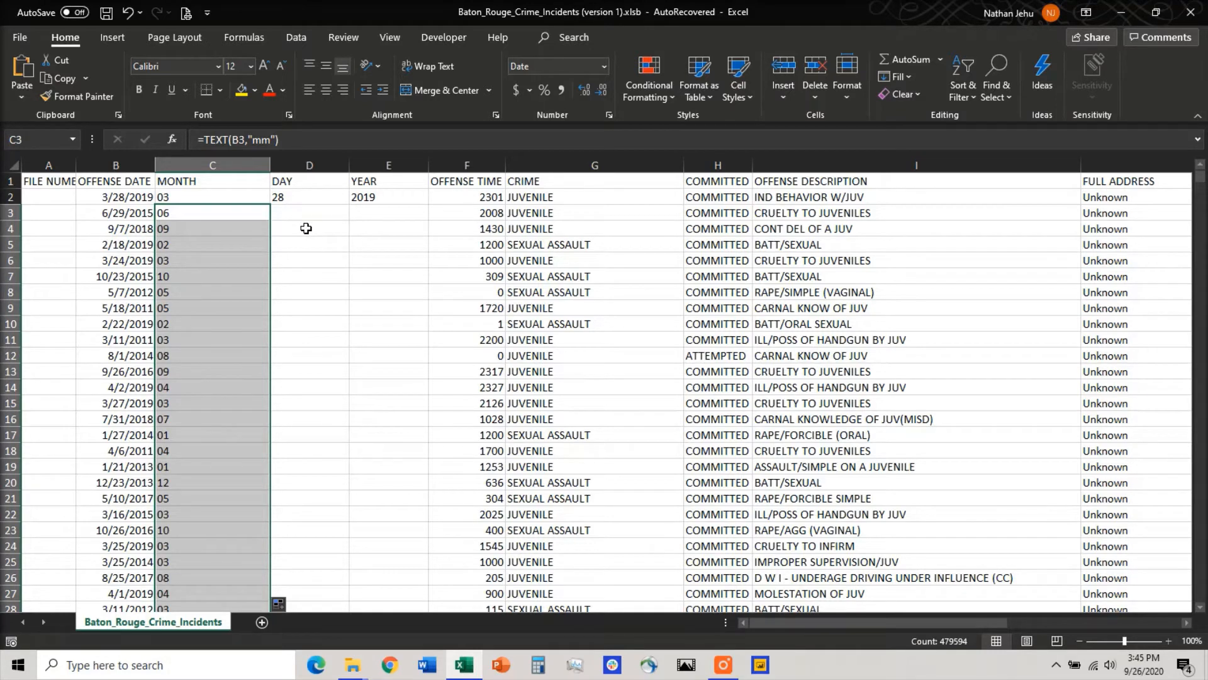
# Check the MONTH formulas in rows 2 and 3 and at the last data row, and return to the header.
pyautogui.click(217, 200)
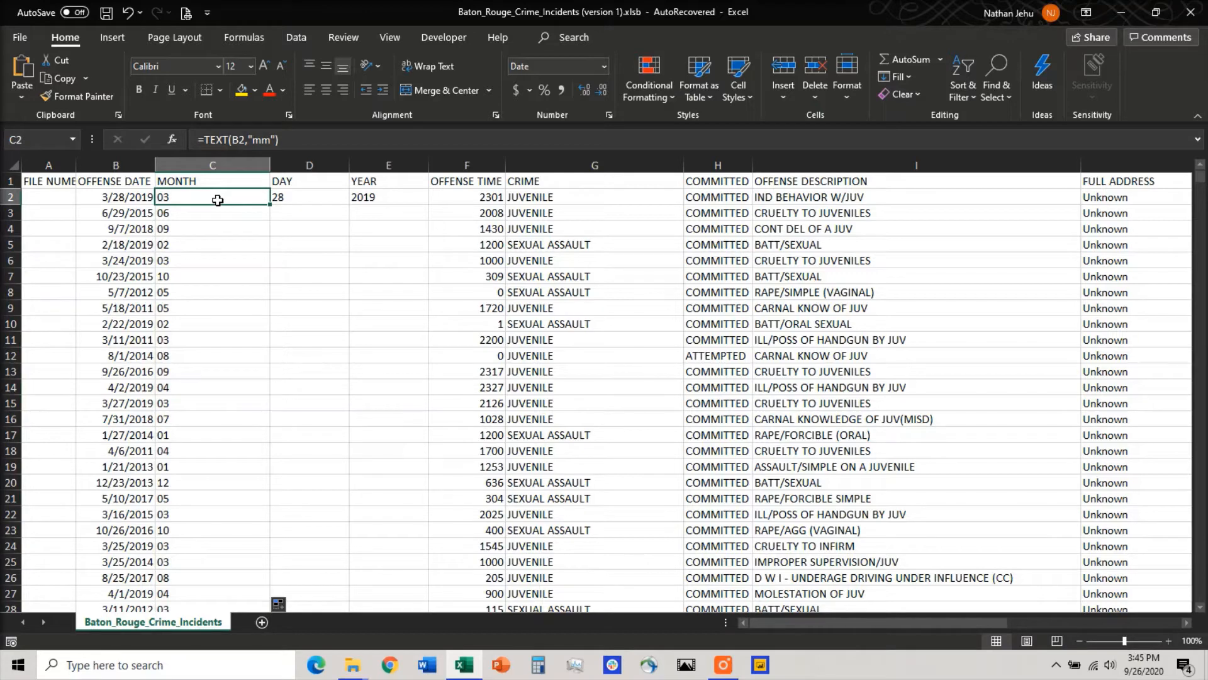
pyautogui.click(187, 212)
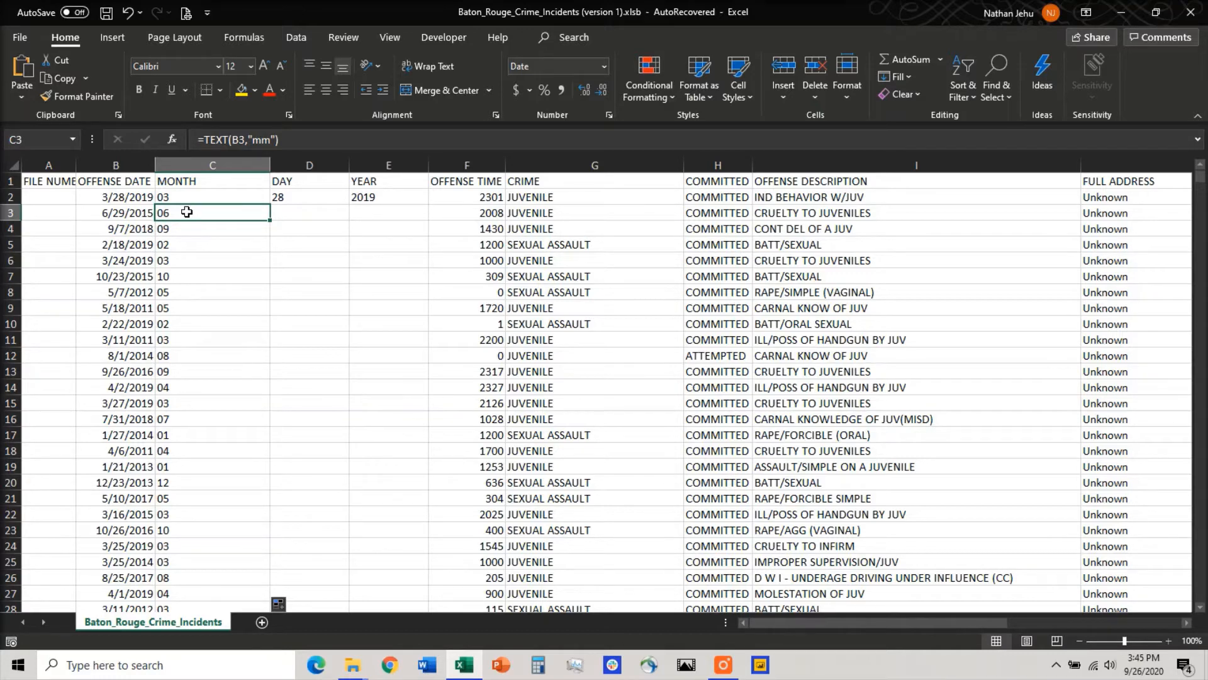
pyautogui.hotkey('ctrl', 'Down')
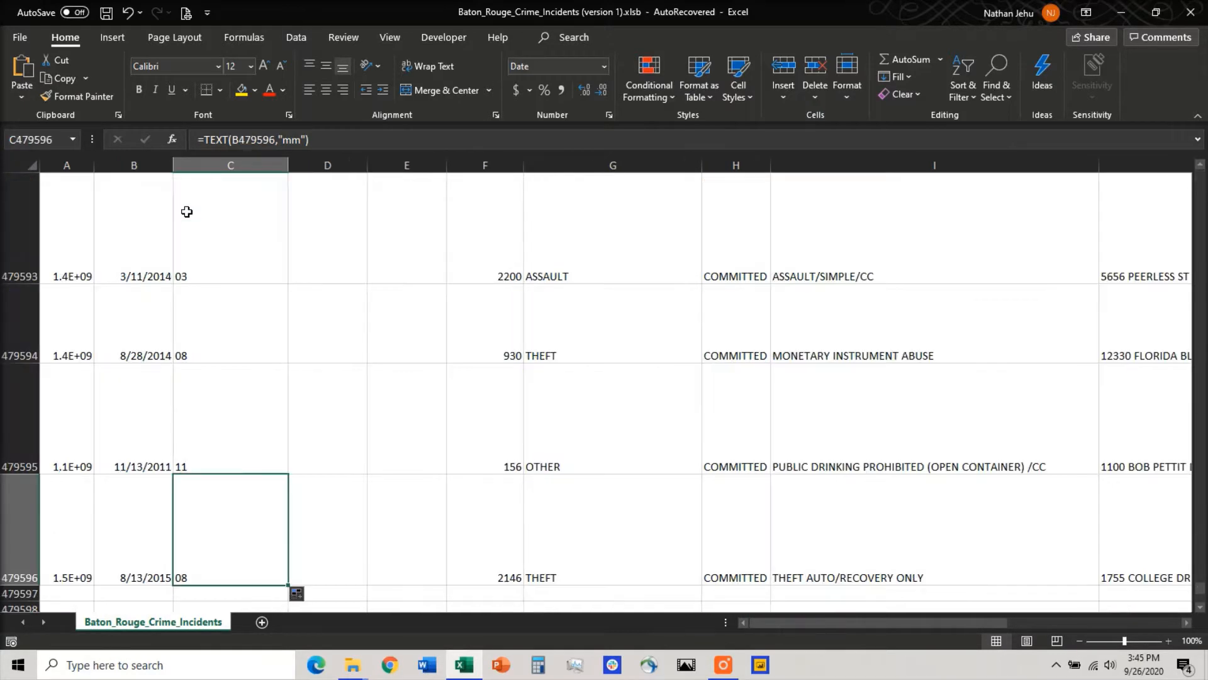
pyautogui.press('Down')
pyautogui.press('Down')
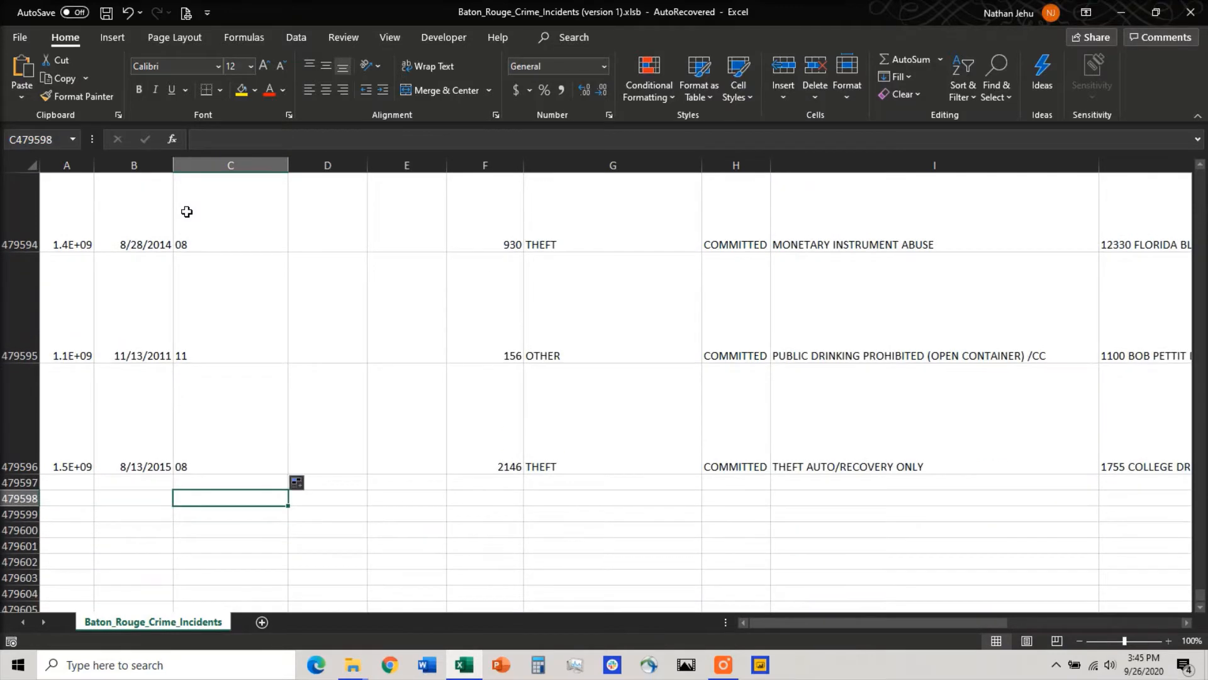
pyautogui.press('Up')
pyautogui.press('Up')
pyautogui.hotkey('ctrl', 'Up')
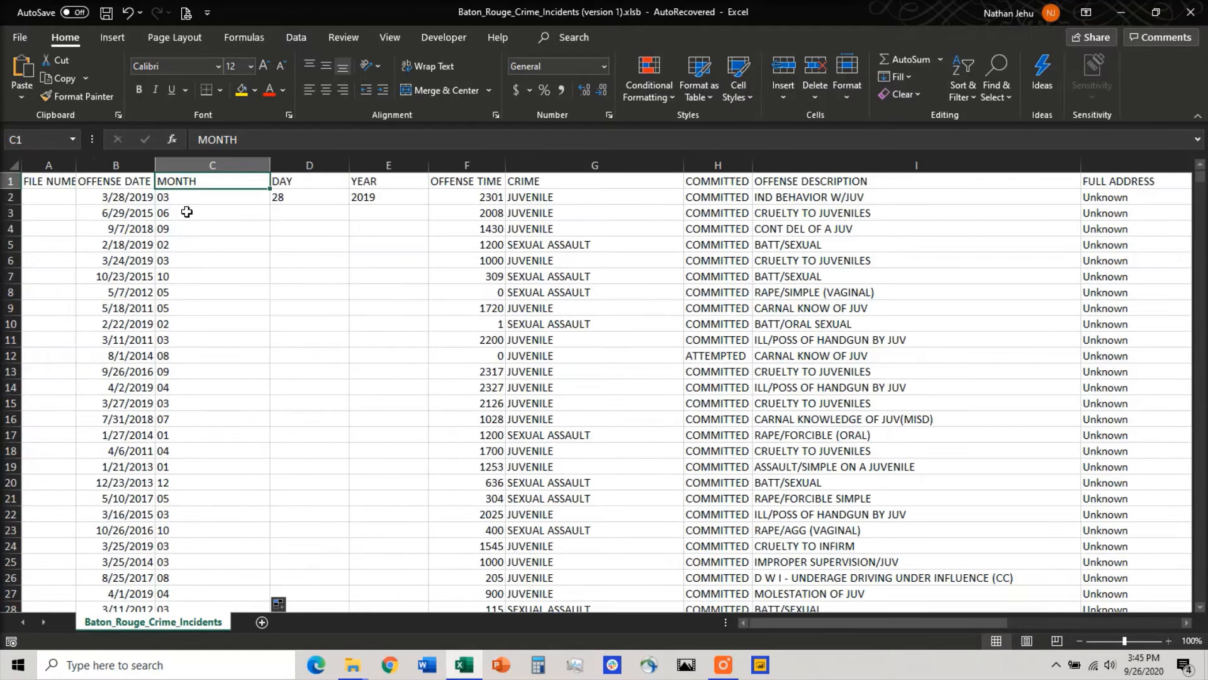
# Fill the DAY formula from D2 and the YEAR formula from E2 down to the last data row.
pyautogui.press('Down')
pyautogui.press('Right')
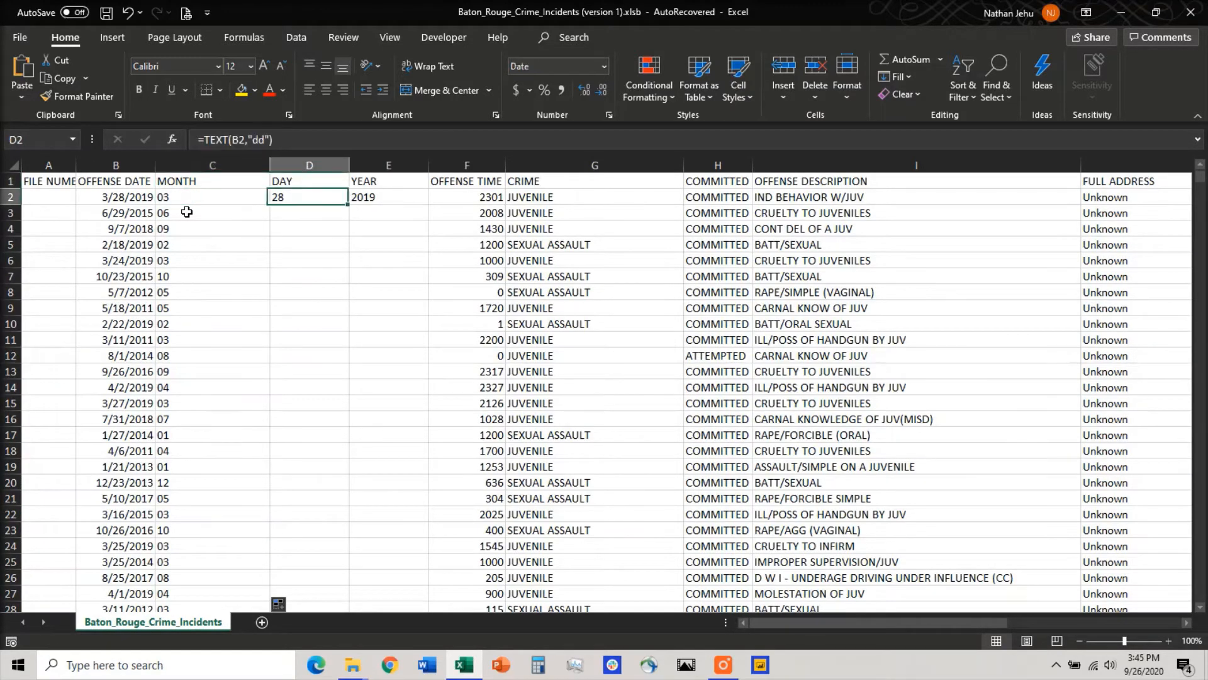
pyautogui.moveTo(351, 205); pyautogui.dragTo(351, 206)
pyautogui.doubleClick(351, 205)
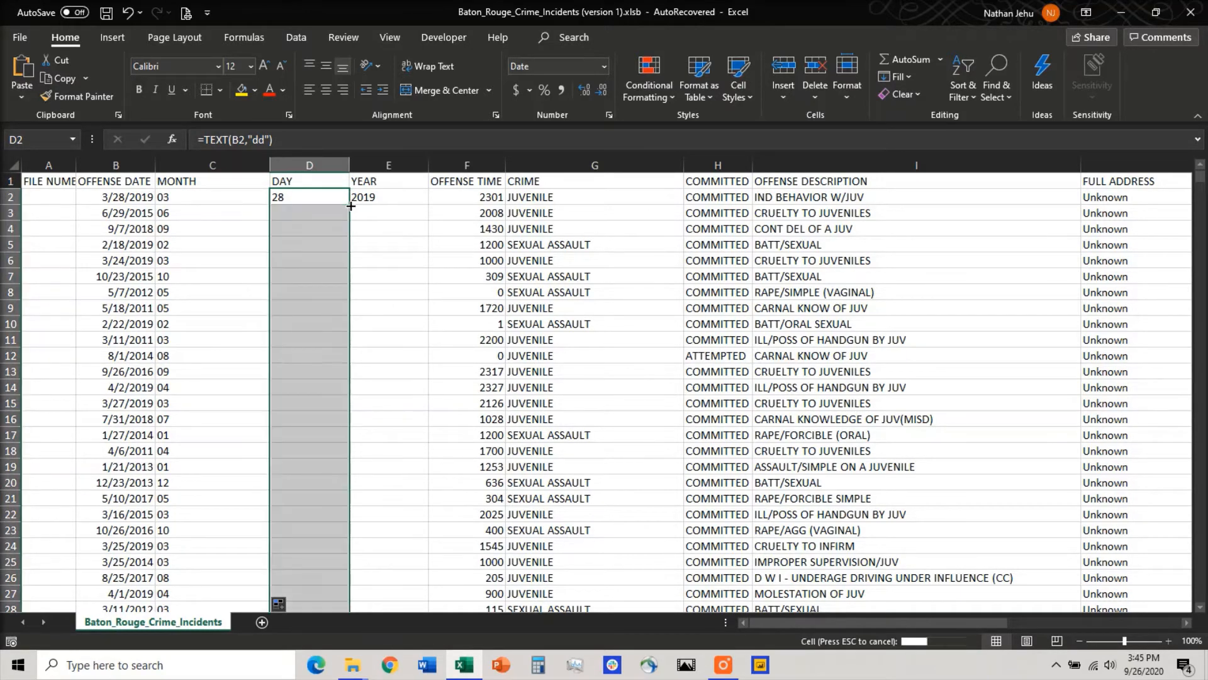
pyautogui.click(416, 200)
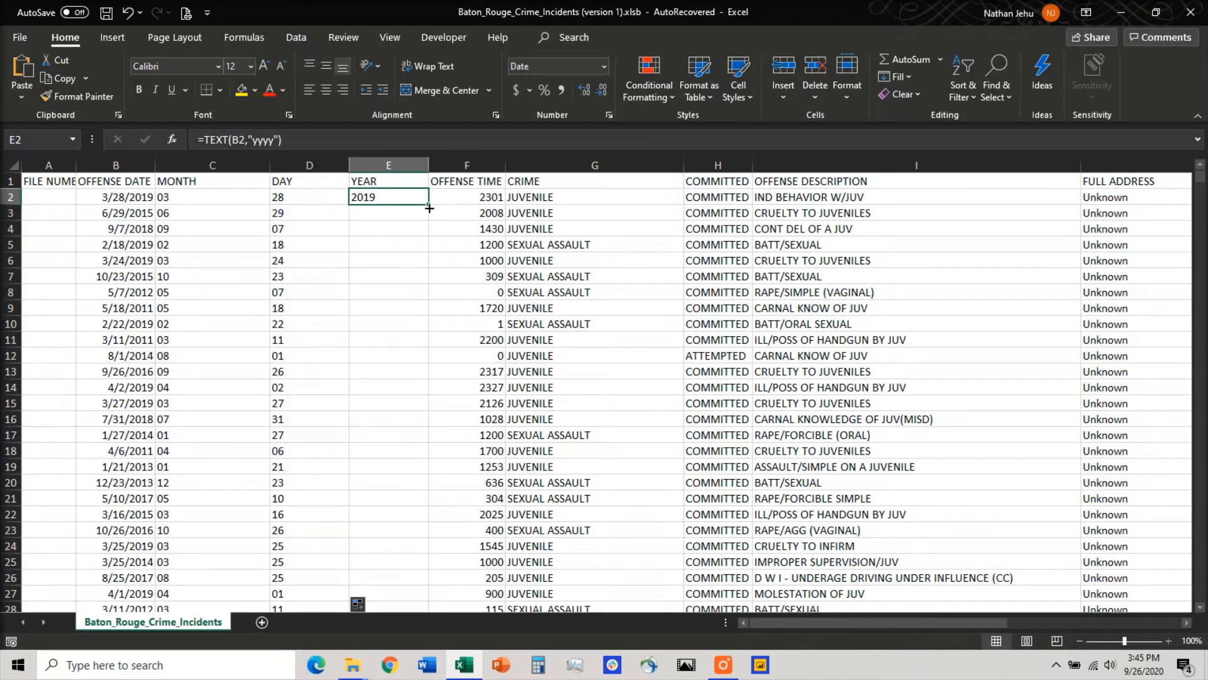
pyautogui.doubleClick(429, 207)
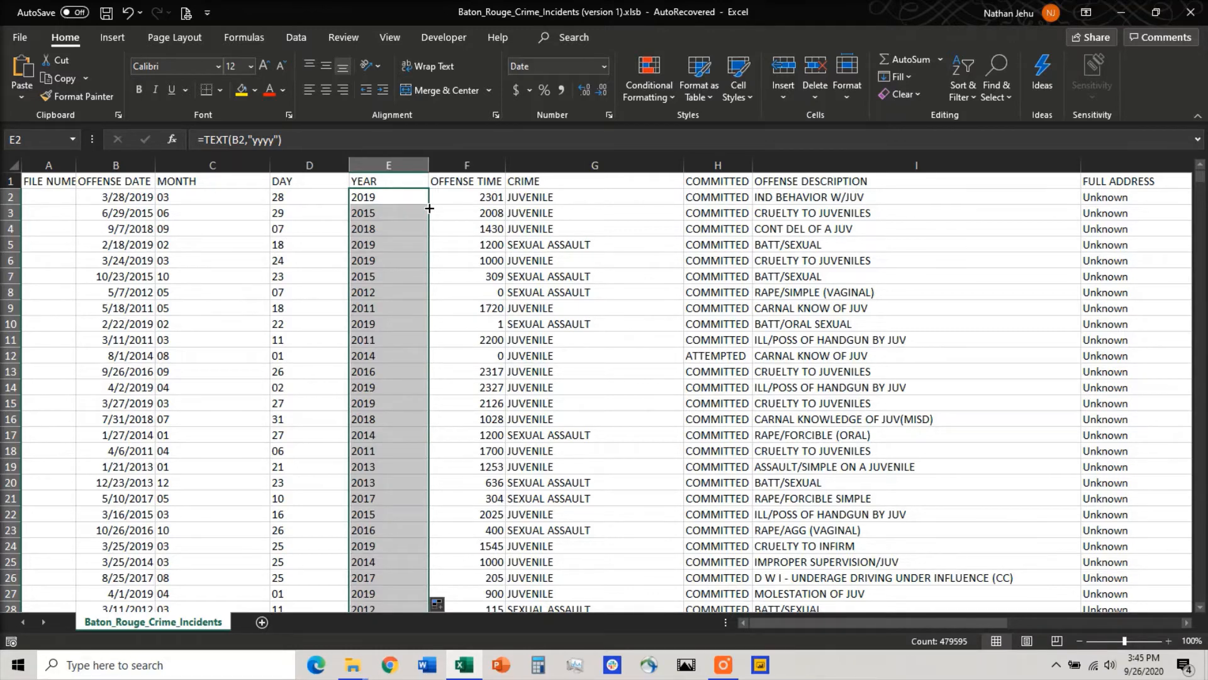
# Insert a new column between OFFENSE TIME and CRIME.
pyautogui.rightClick(537, 166)
pyautogui.click(591, 282)
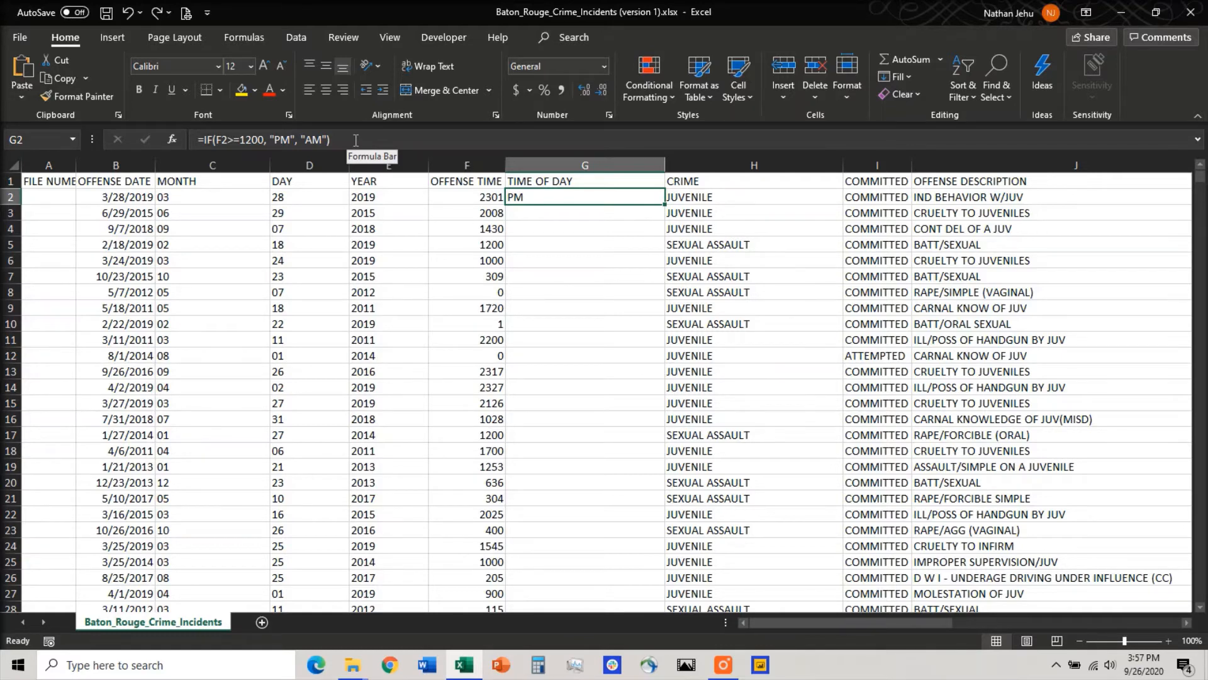
# Examine the IF formula in G2 that assigns PM or AM based on the offense time.
pyautogui.click(271, 139)
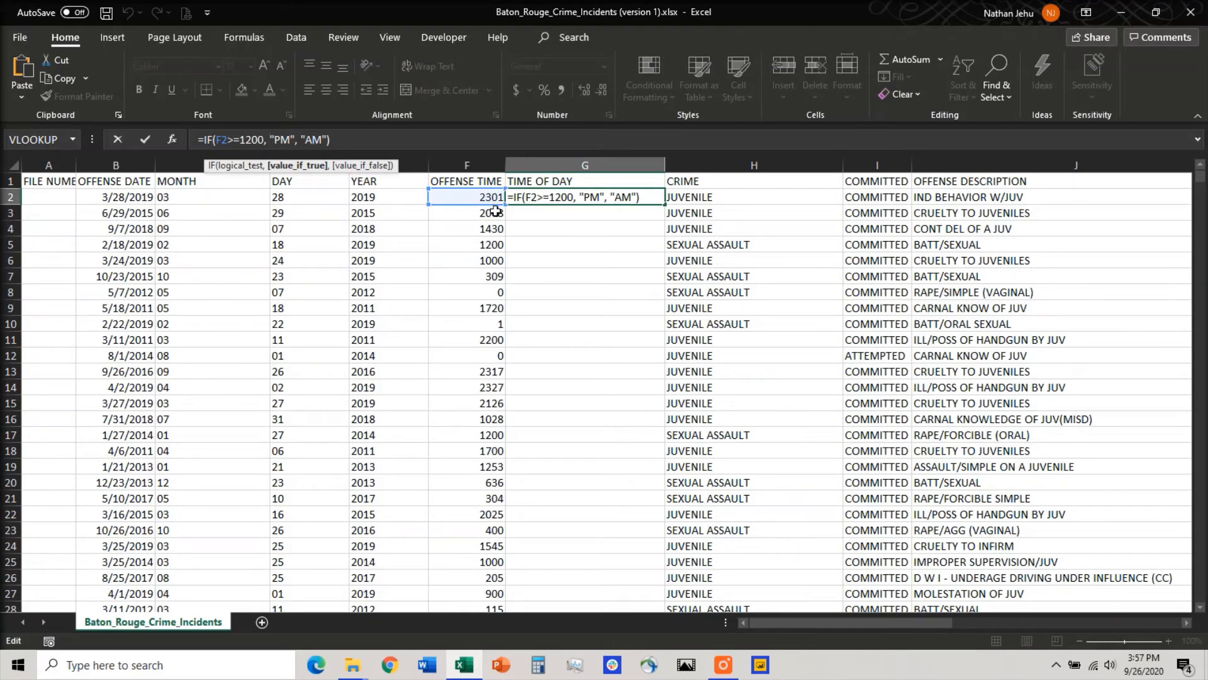
pyautogui.click(529, 212)
pyautogui.press('BackSpace')
pyautogui.press('BackSpace')
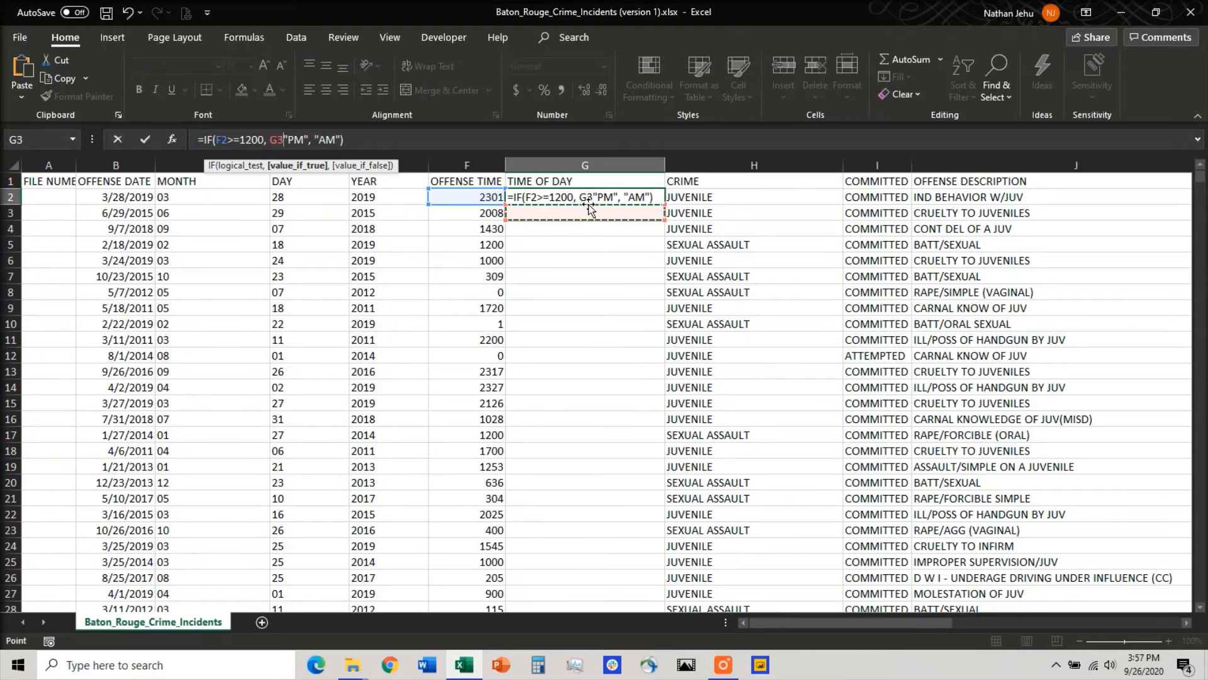
pyautogui.hotkey('ctrl', 'Return')
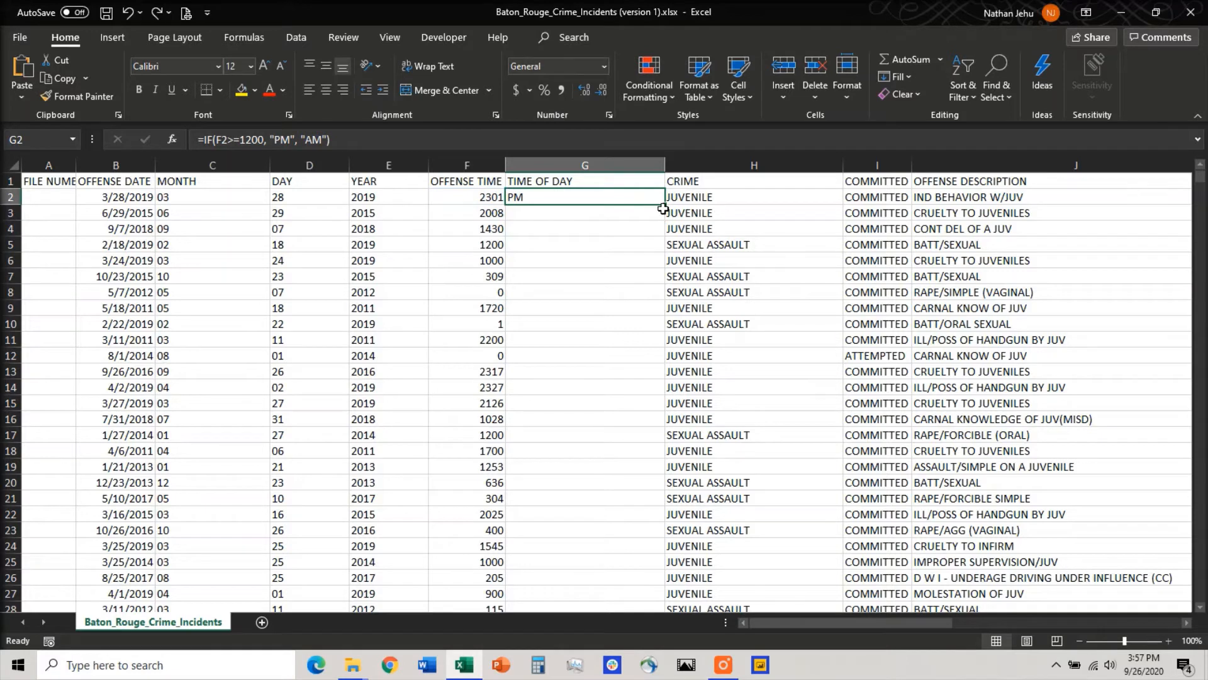
# Fill the TIME OF DAY formula from G2 through G8, check the rows, and extend it down the entire column.
pyautogui.moveTo(665, 205); pyautogui.dragTo(659, 294)
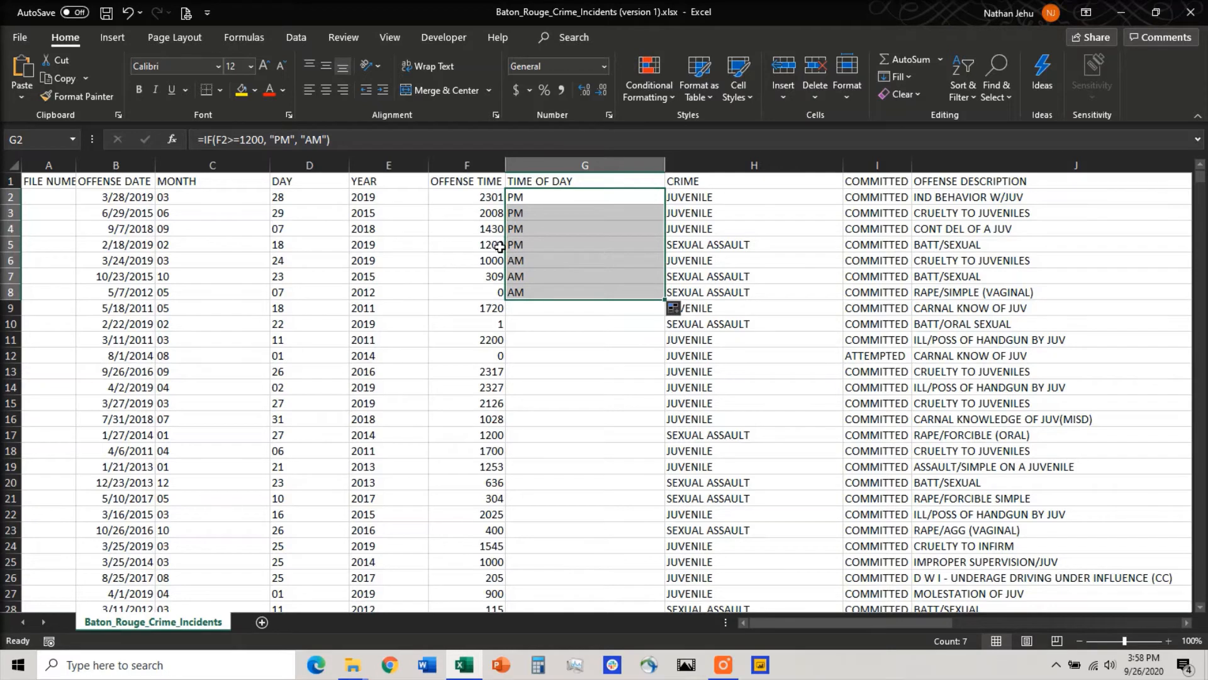
pyautogui.click(547, 243)
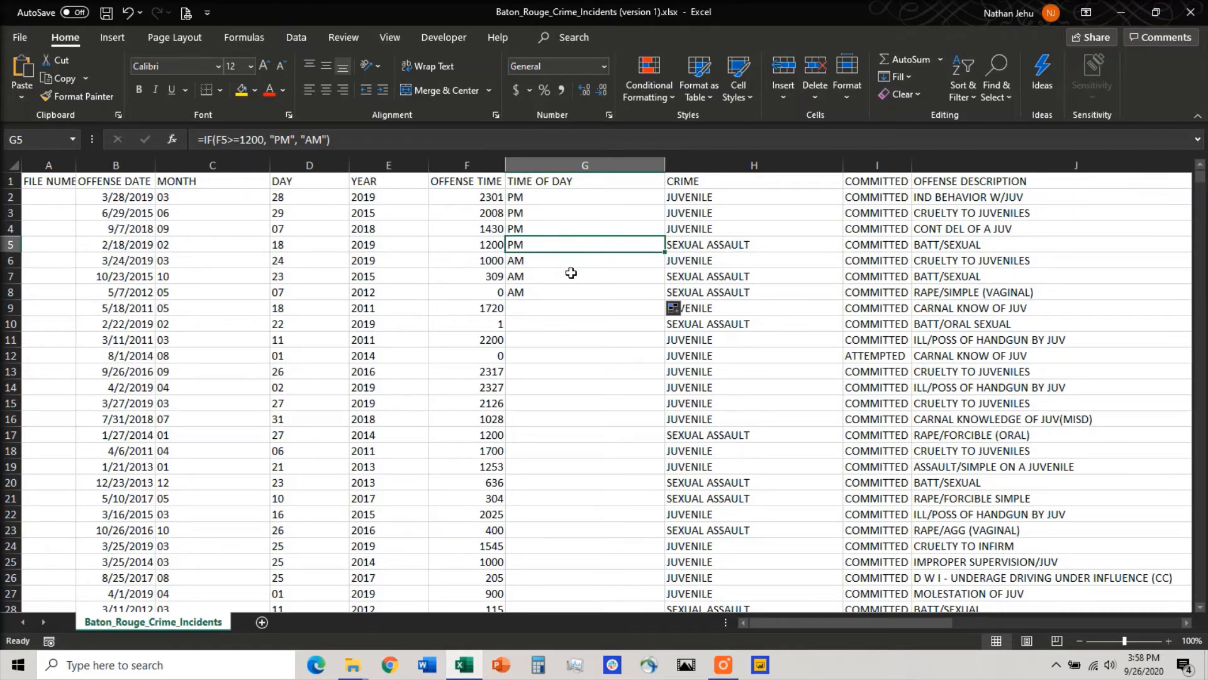
pyautogui.press('Down')
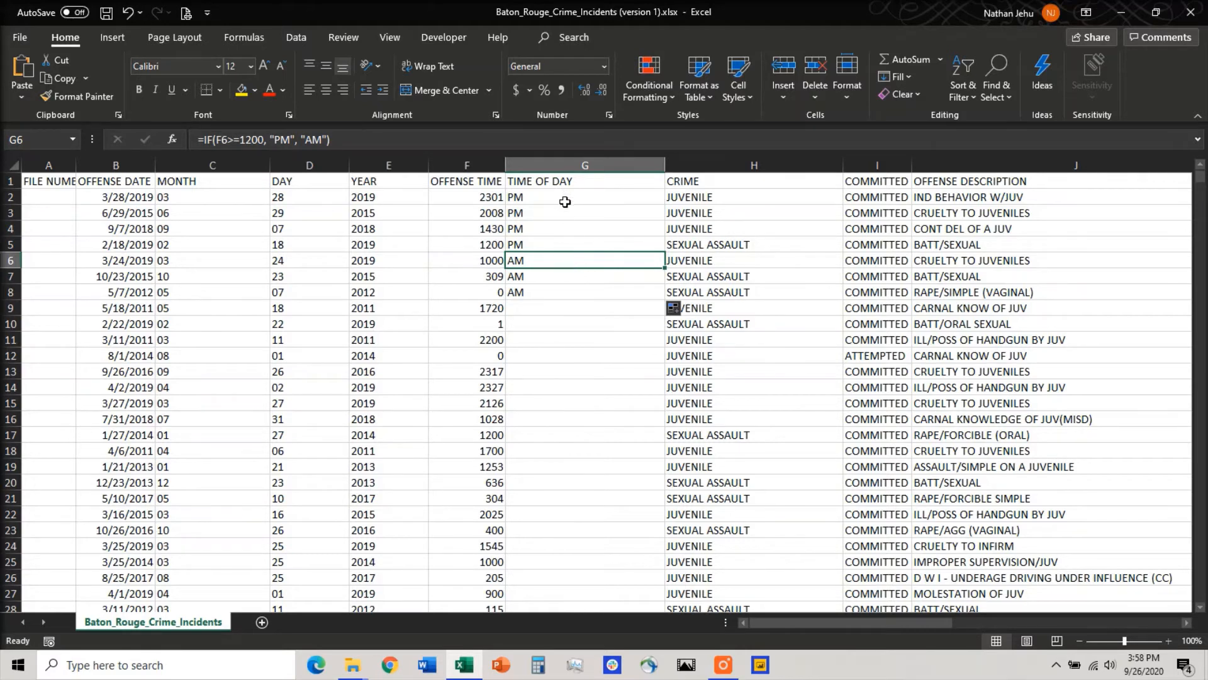
pyautogui.moveTo(566, 203); pyautogui.dragTo(575, 291)
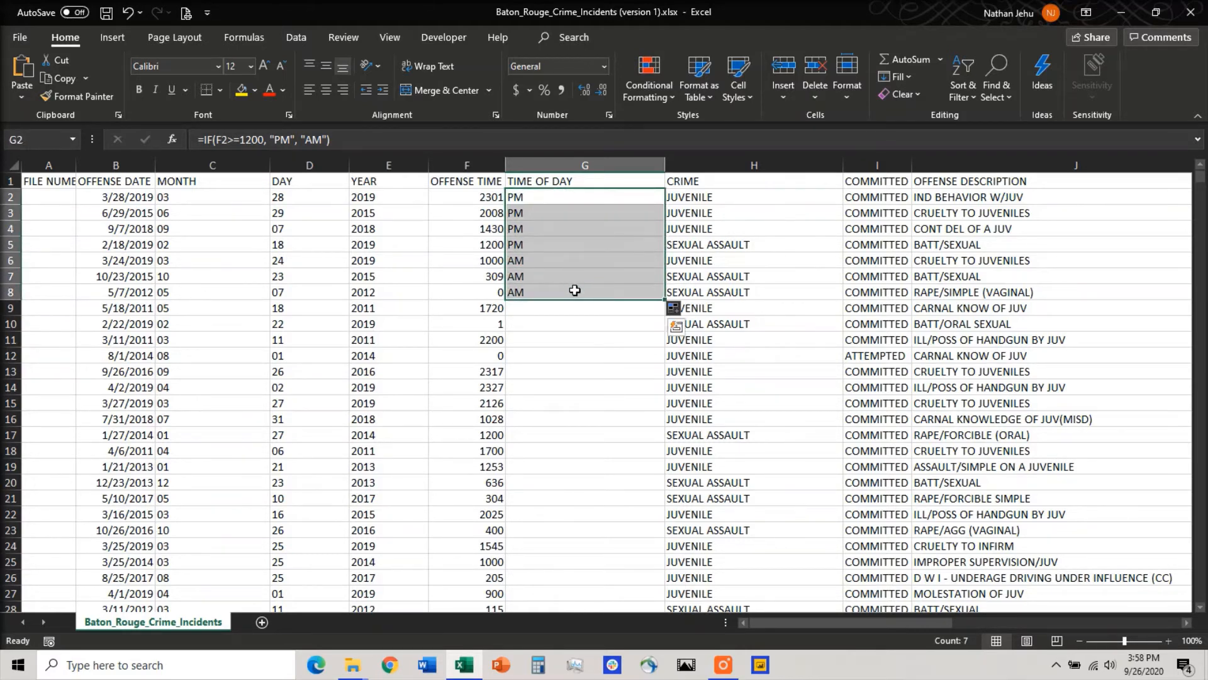
pyautogui.doubleClick(666, 298)
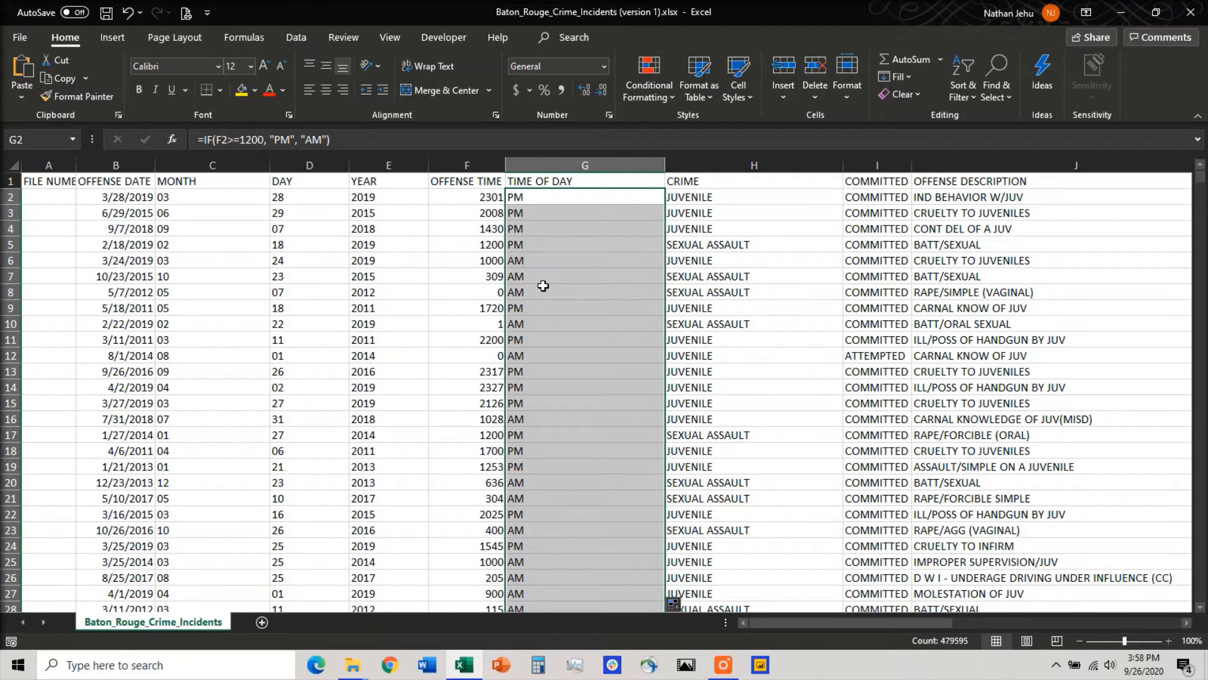
# Examine the greater-than-or-equal condition of the formula in G5, and look over the address columns up to the ZIP code.
pyautogui.click(517, 244)
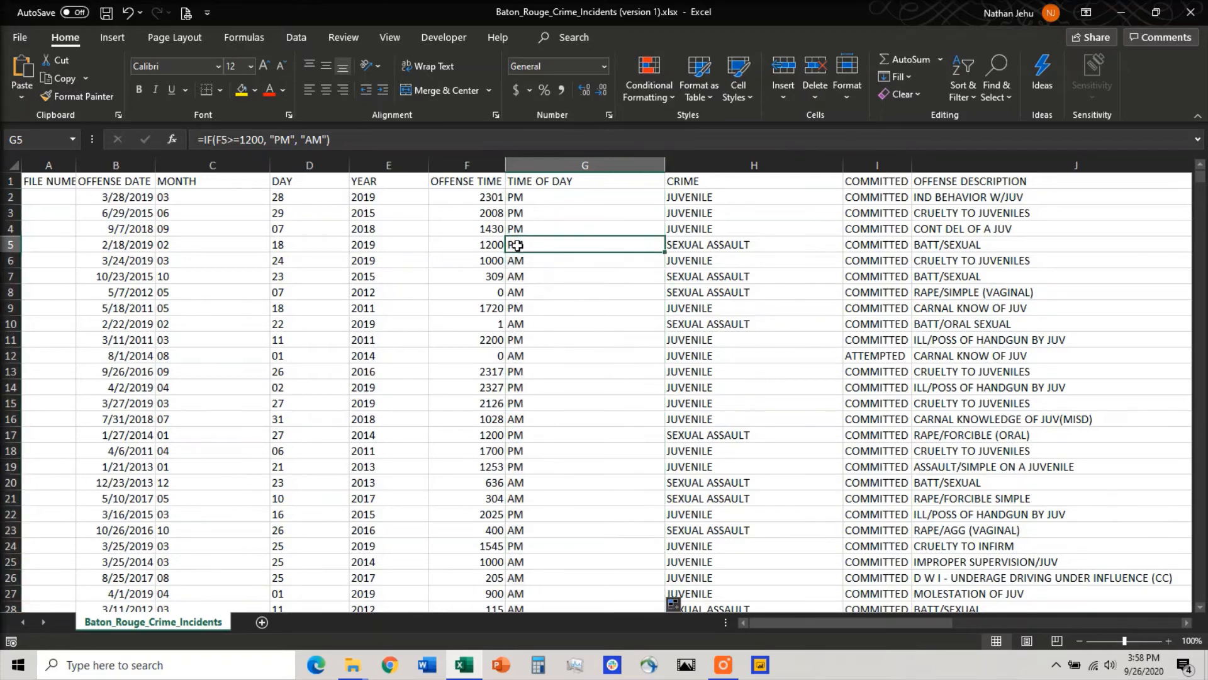
pyautogui.click(234, 139)
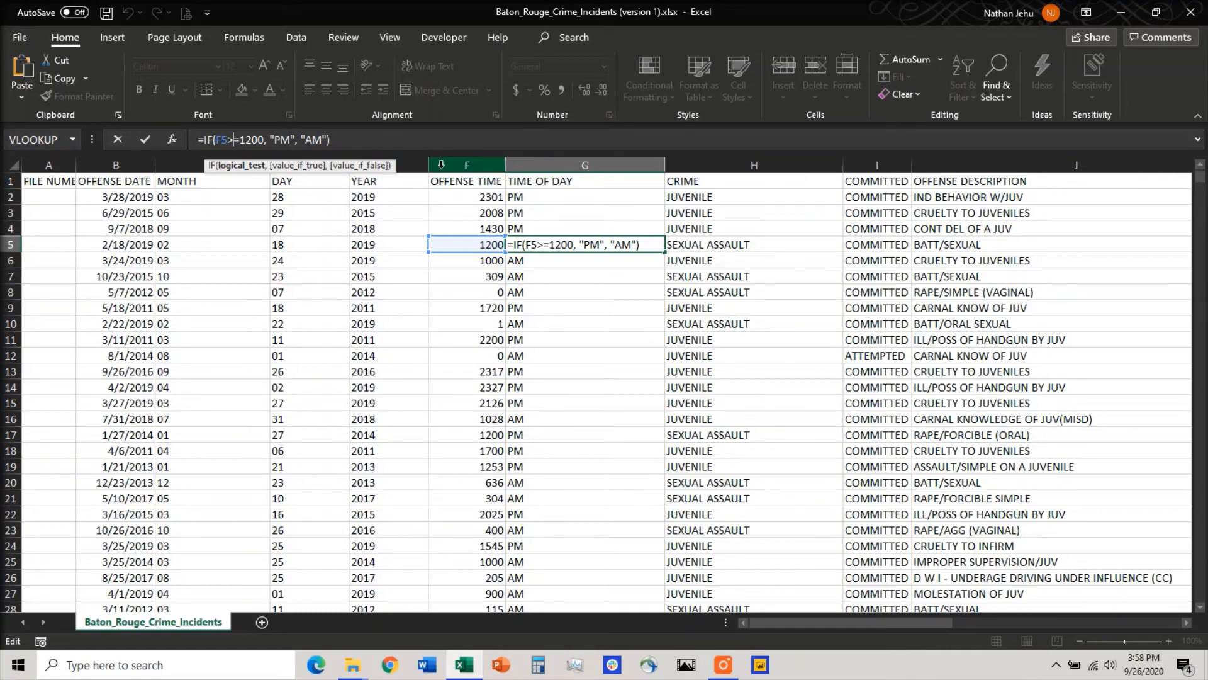
pyautogui.hotkey('ctrl', 'Return')
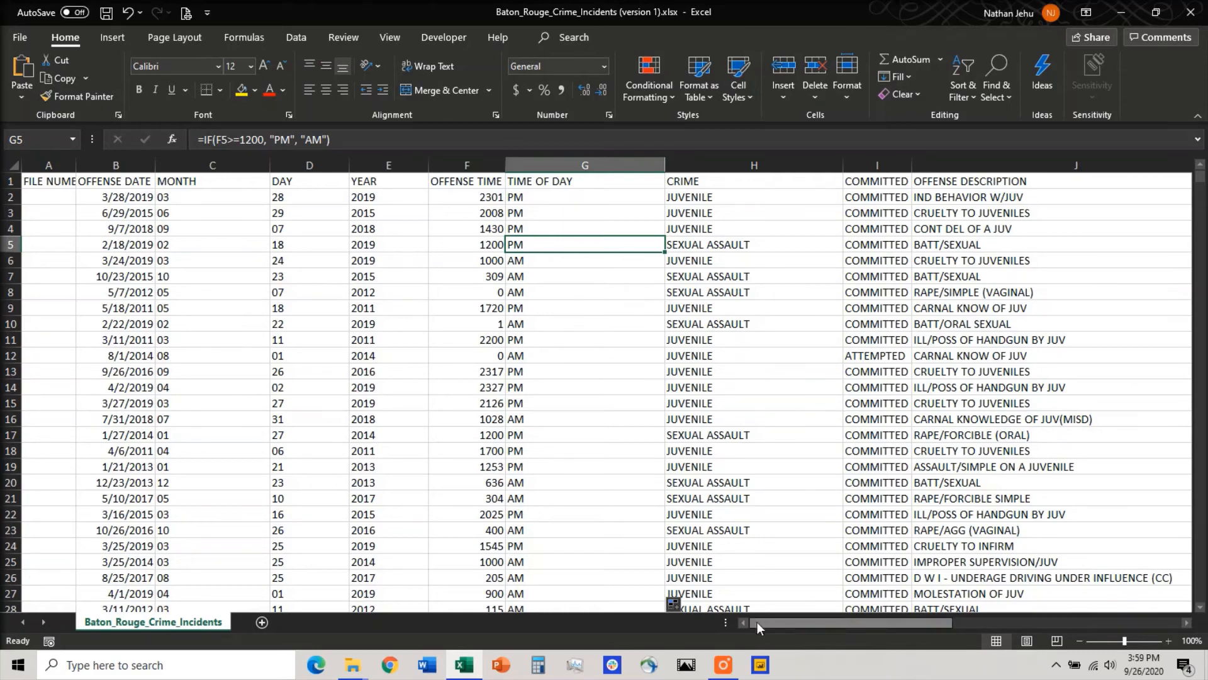
pyautogui.moveTo(757, 621); pyautogui.dragTo(966, 618)
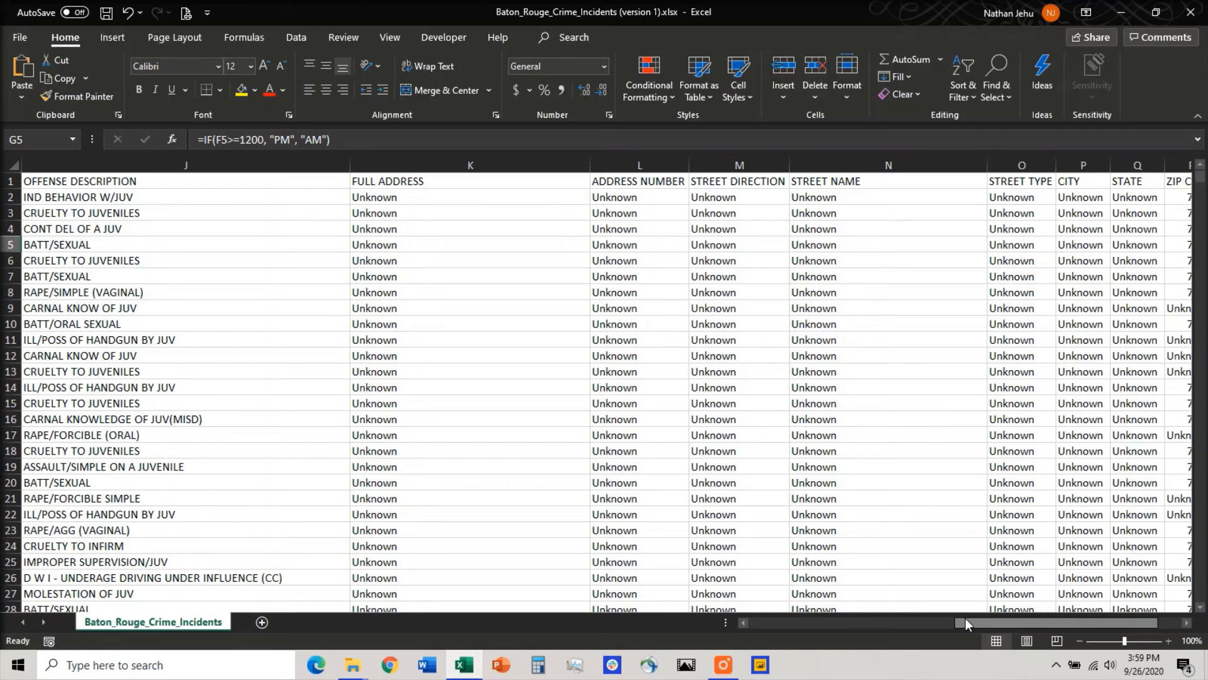
pyautogui.moveTo(973, 618); pyautogui.dragTo(773, 622)
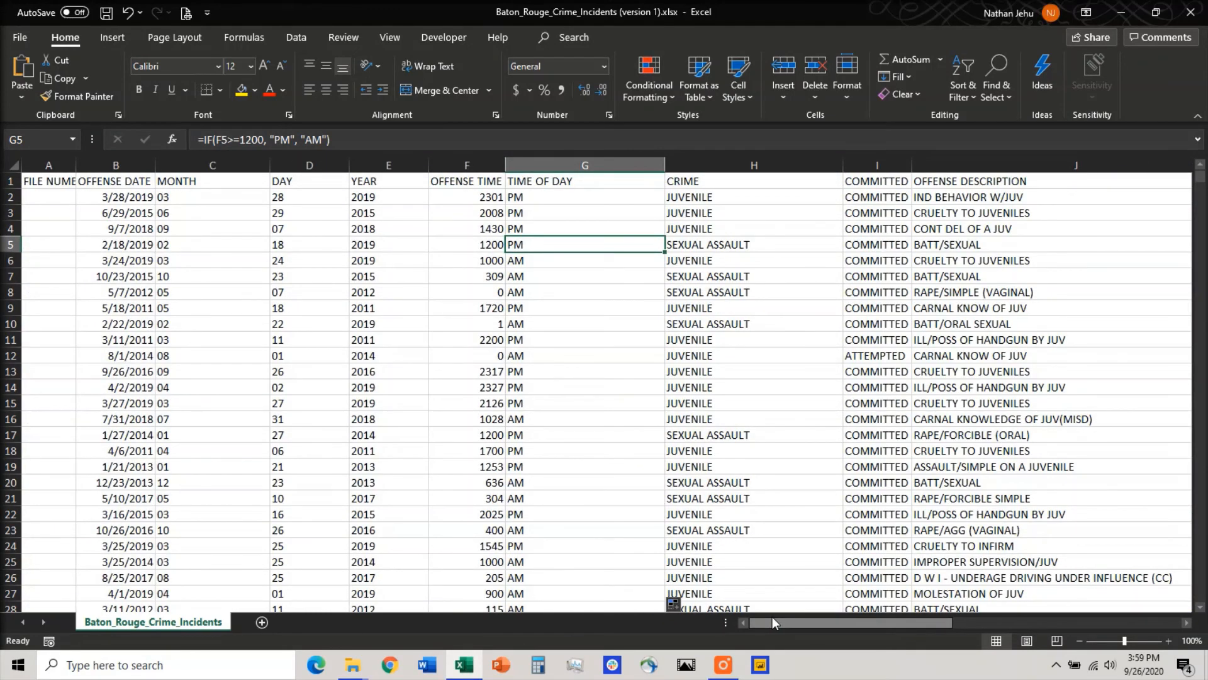